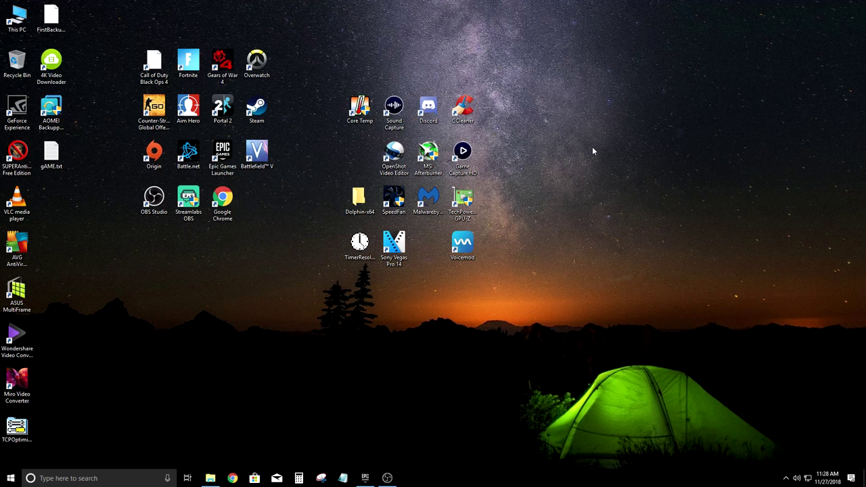
# Step: Open the Windows Sound dialog from the system volume options
pyautogui.rightClick(796, 478)
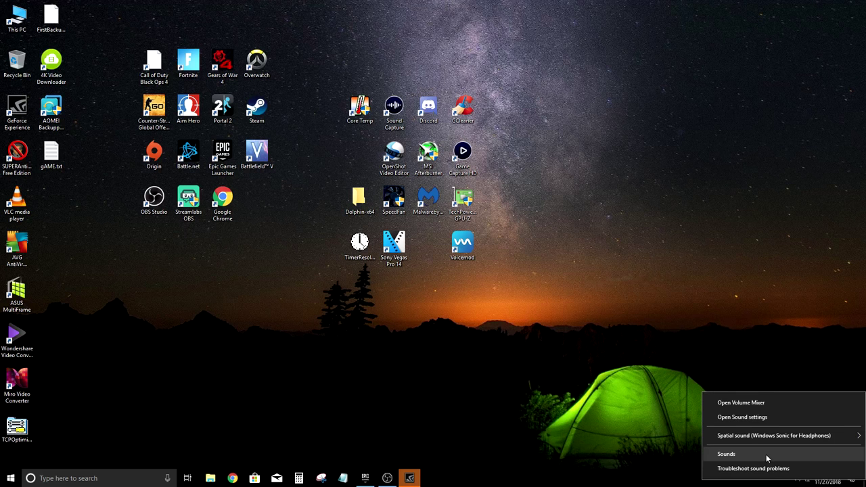
pyautogui.click(797, 479)
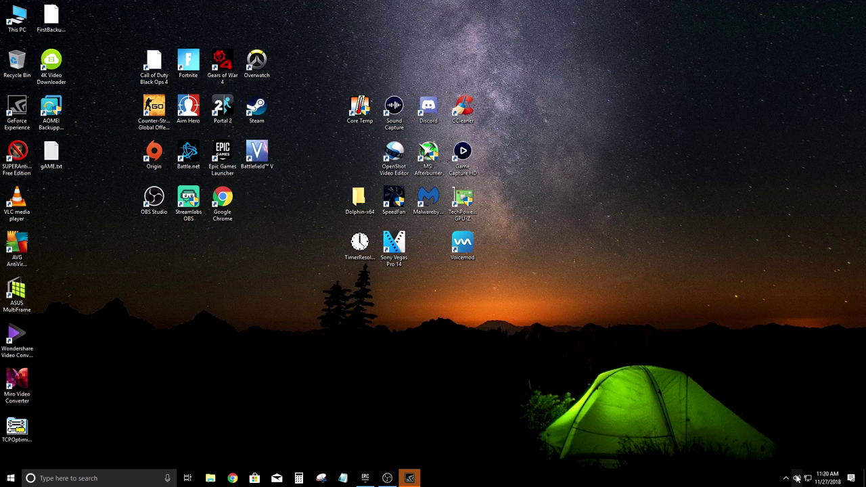
pyautogui.rightClick(797, 479)
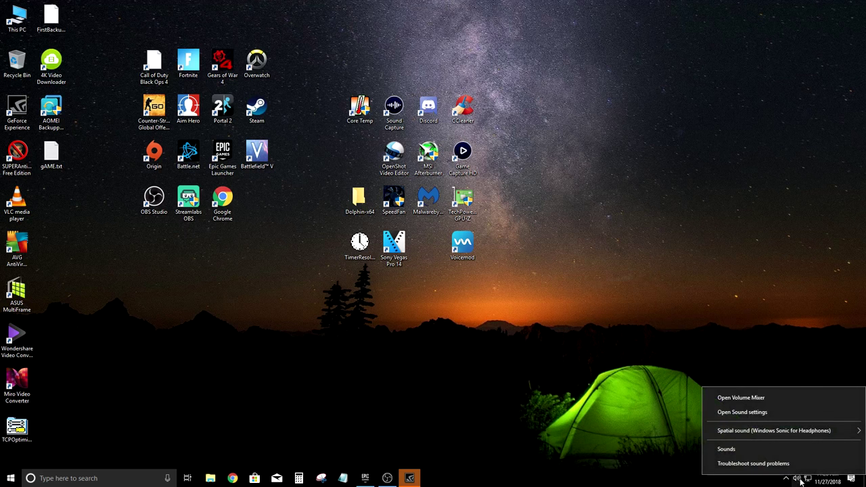
pyautogui.click(753, 449)
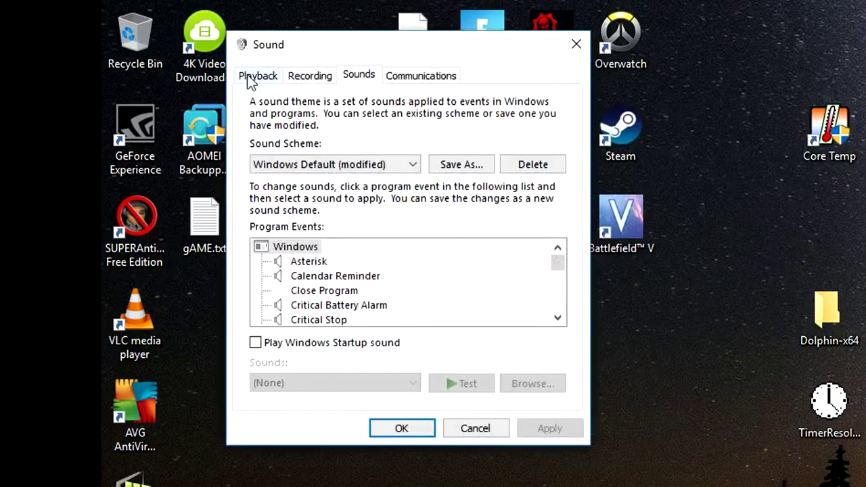
# Step: Review the playback devices, checking the Realtek Speakers and Realtek Digital Output entries
pyautogui.click(144, 79)
pyautogui.scroll(-1, 209, 170)
pyautogui.scroll(-3, 353, 211)
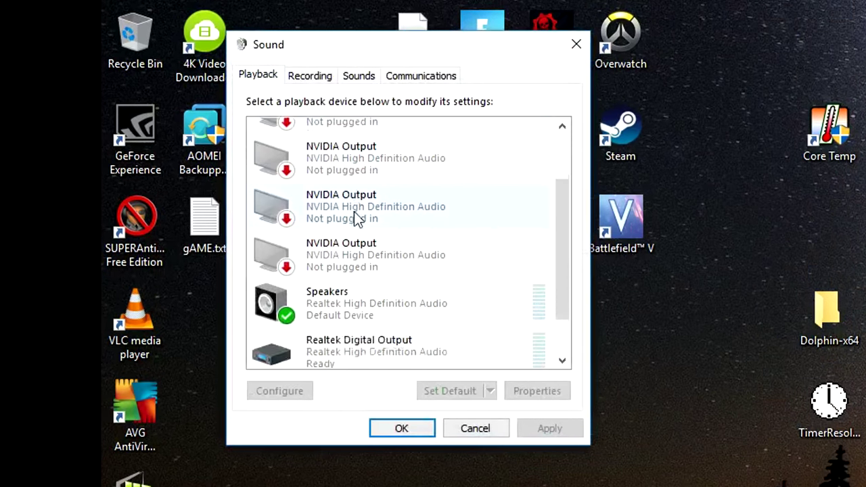
pyautogui.scroll(2, 353, 209)
pyautogui.scroll(2, 353, 210)
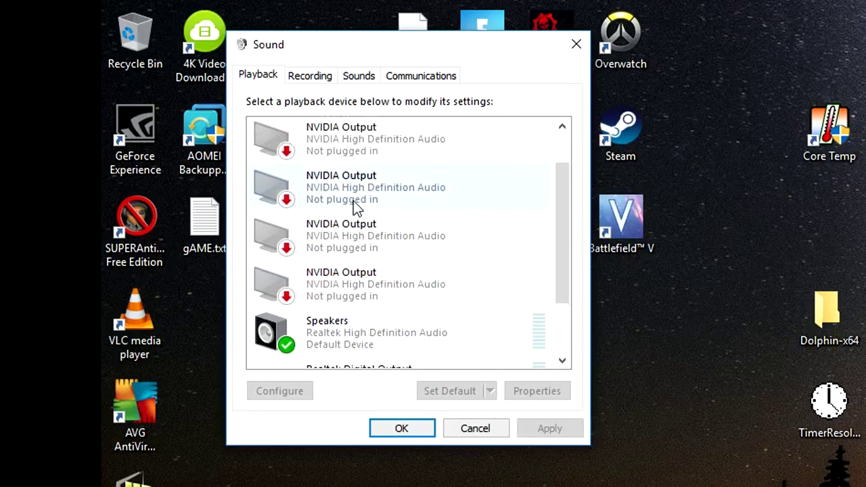
pyautogui.scroll(-3, 354, 207)
pyautogui.scroll(-1, 357, 209)
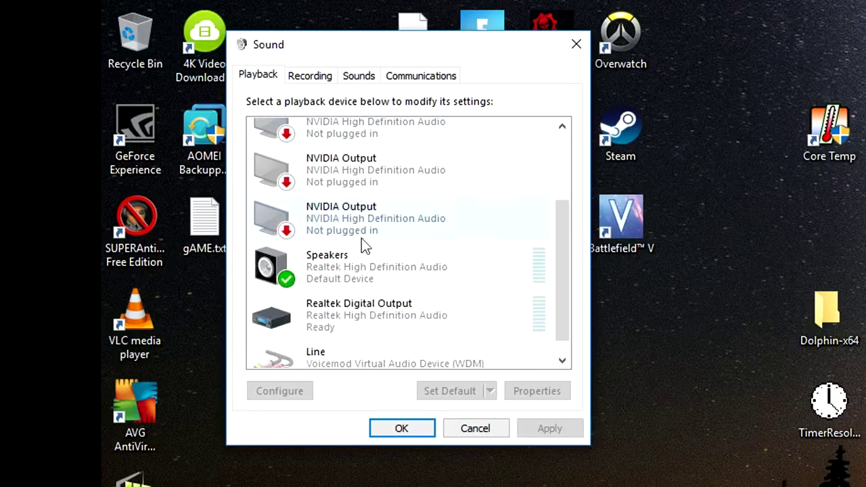
pyautogui.scroll(-1, 361, 275)
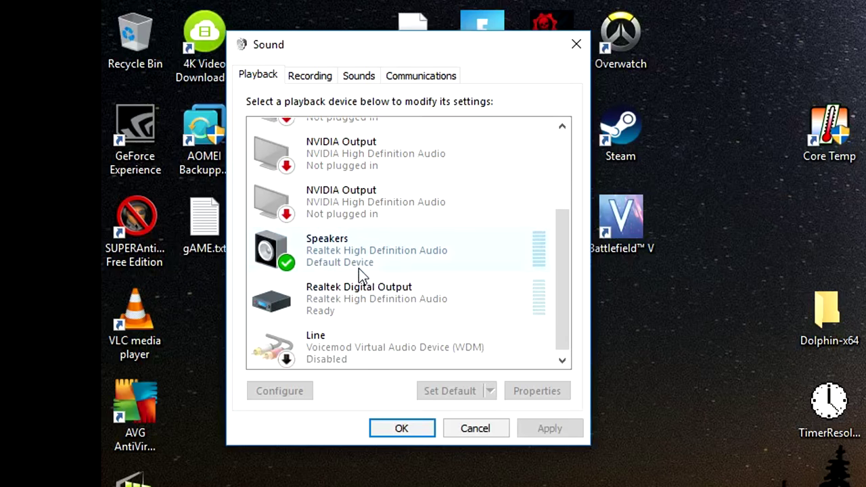
pyautogui.scroll(-1, 359, 268)
pyautogui.rightClick(364, 255)
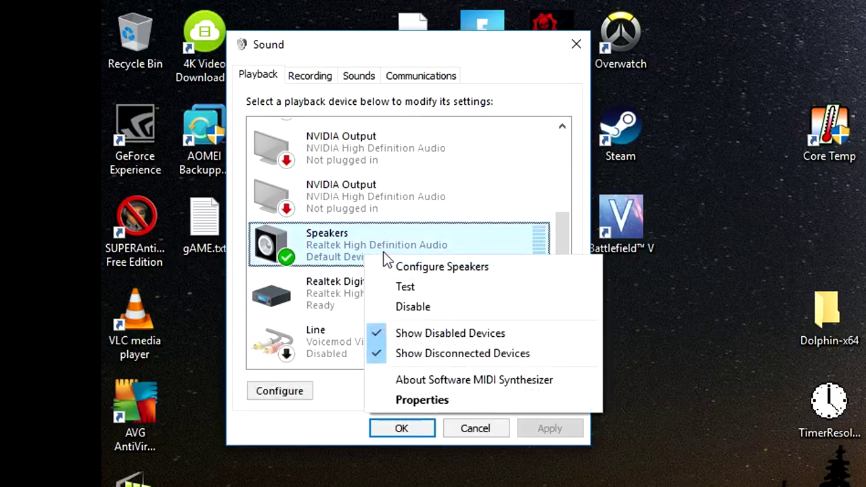
pyautogui.click(312, 280)
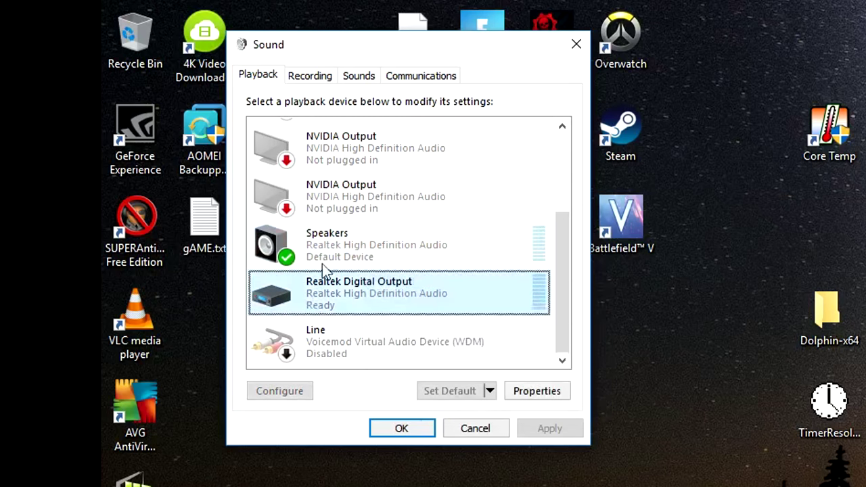
# Step: Open the properties of the Realtek FrontMic recording device
pyautogui.click(308, 78)
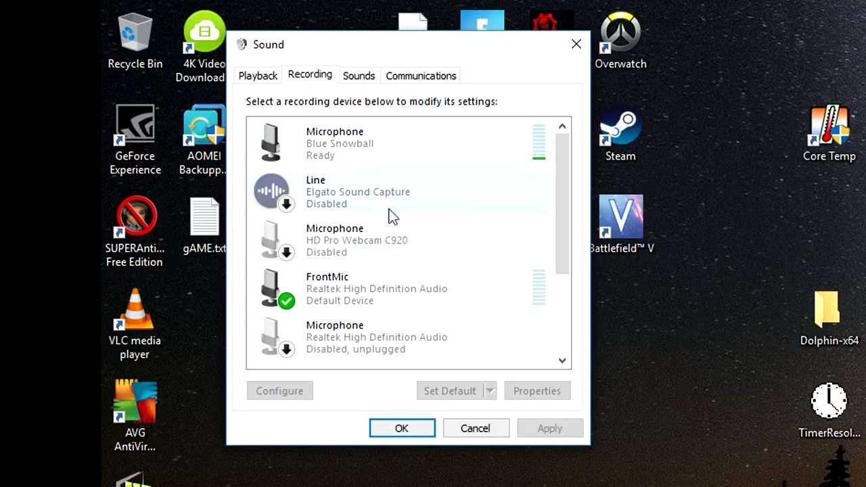
pyautogui.scroll(-3, 390, 210)
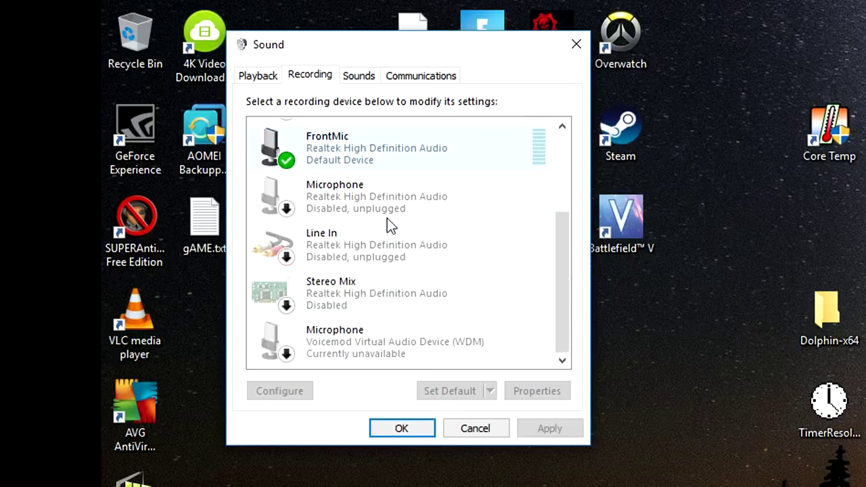
pyautogui.scroll(1, 387, 218)
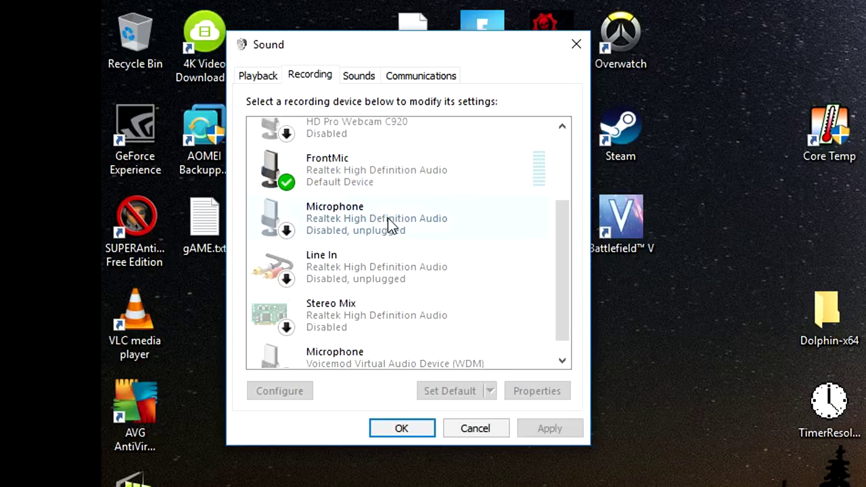
pyautogui.scroll(2, 388, 218)
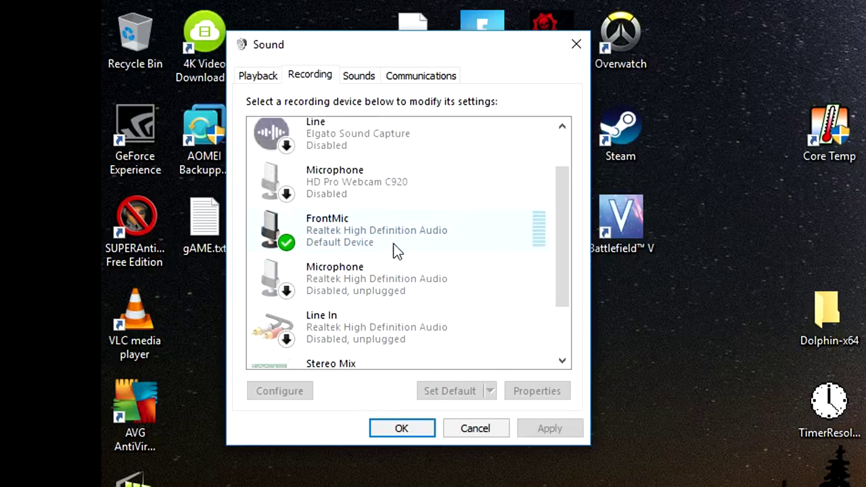
pyautogui.rightClick(390, 236)
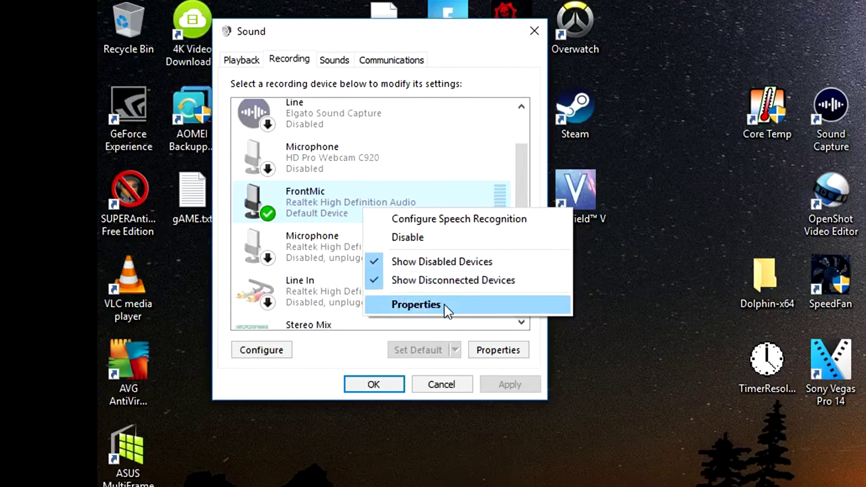
pyautogui.click(432, 291)
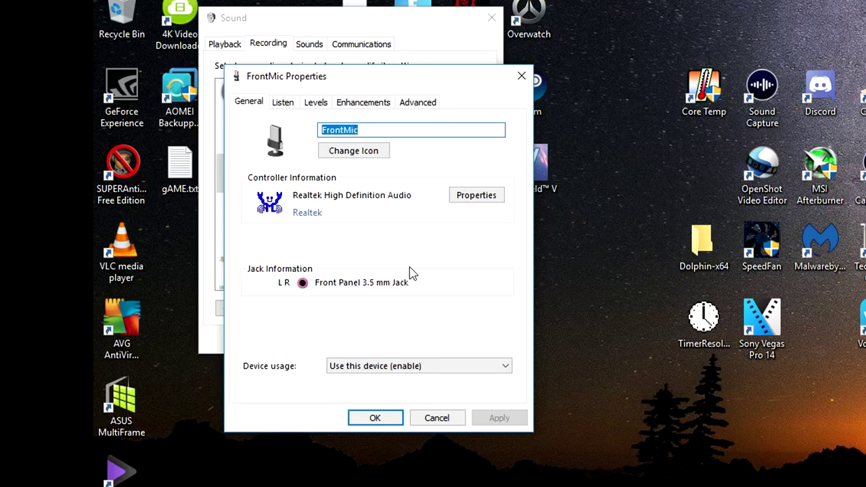
# Step: Set FrontMic's device usage to Use this device (enable) and its listening playback to Default Playback Device
pyautogui.click(409, 365)
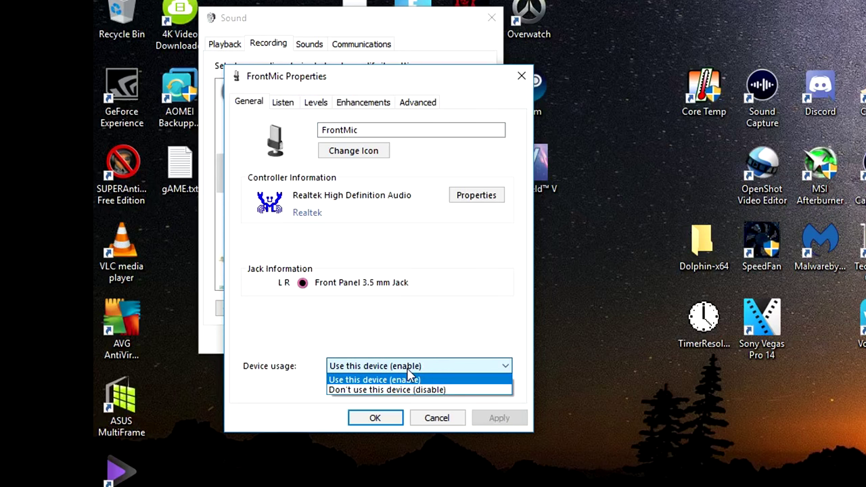
pyautogui.click(413, 379)
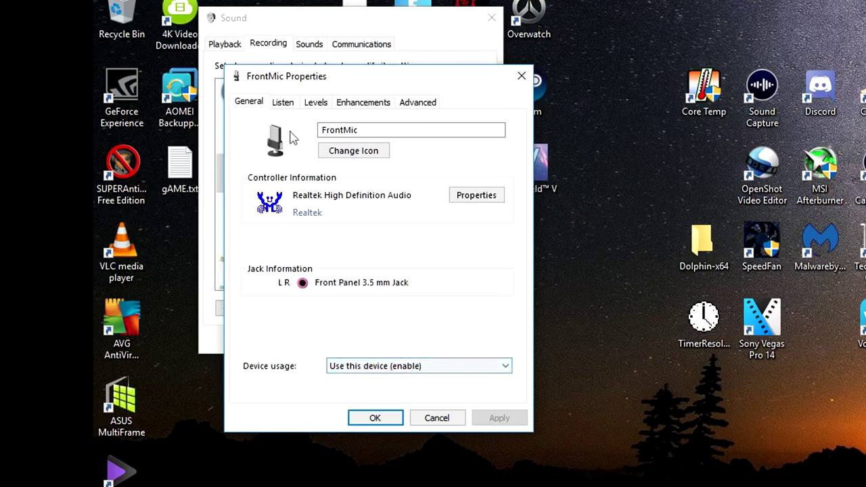
pyautogui.click(283, 105)
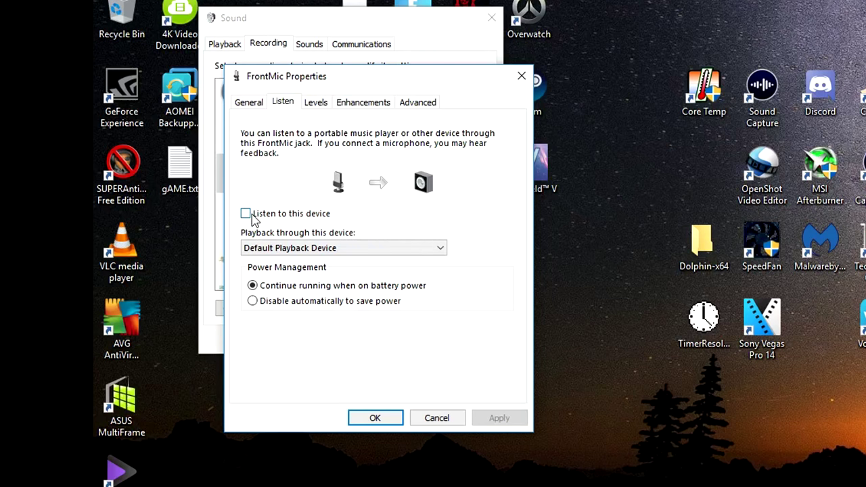
pyautogui.click(285, 251)
pyautogui.click(297, 264)
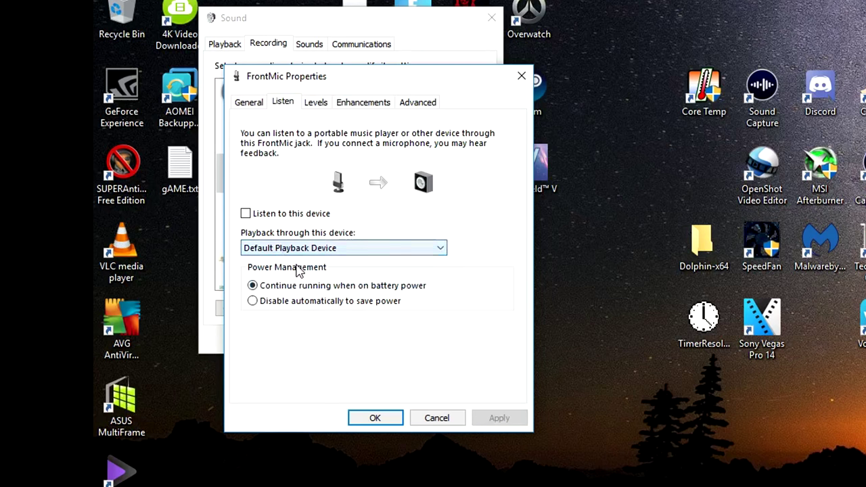
# Step: Apply the FrontMic enhancements with Noise Suppression and Acoustic Echo Cancellation enabled
pyautogui.click(363, 109)
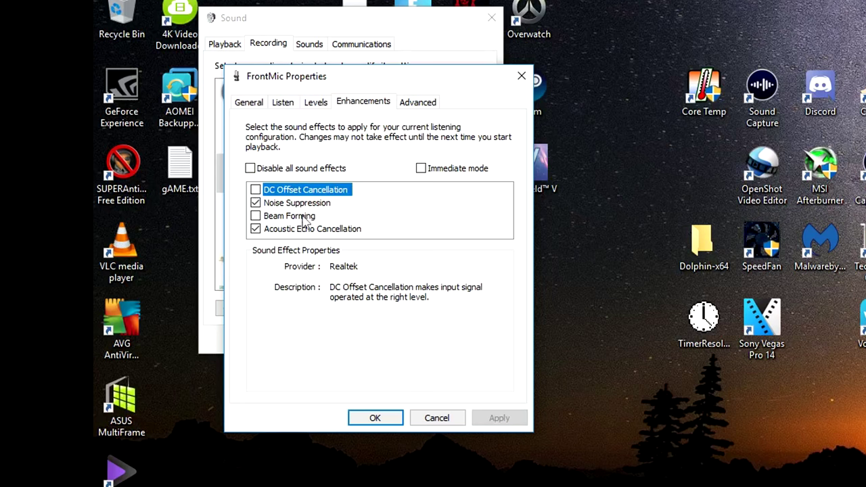
pyautogui.click(255, 203)
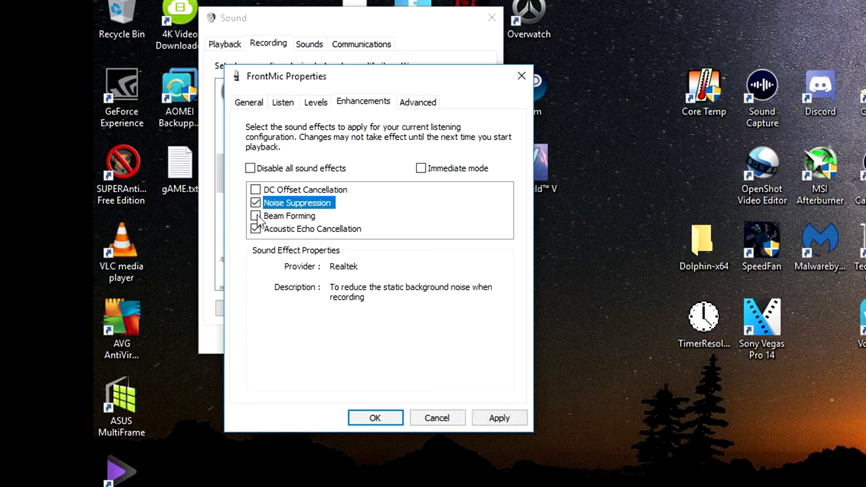
pyautogui.click(278, 229)
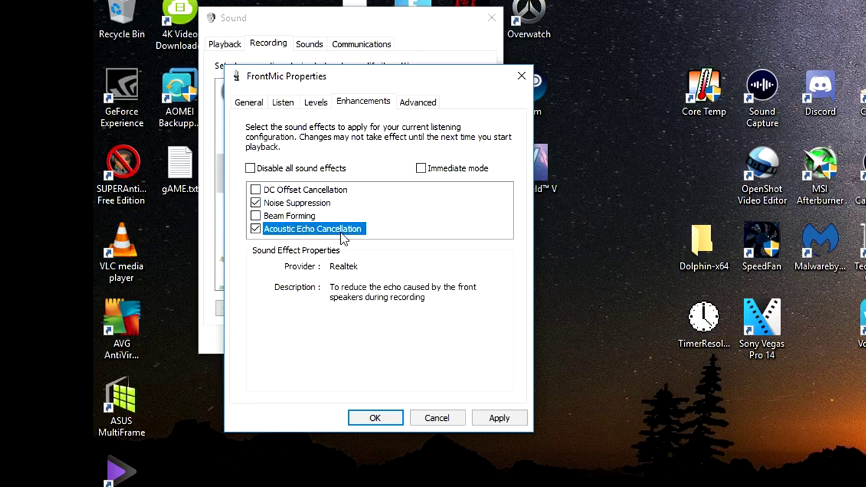
pyautogui.click(500, 417)
# Step: Set FrontMic's default format to 2 channel, 16 bit, 44100 Hz (CD Quality)
pyautogui.click(416, 105)
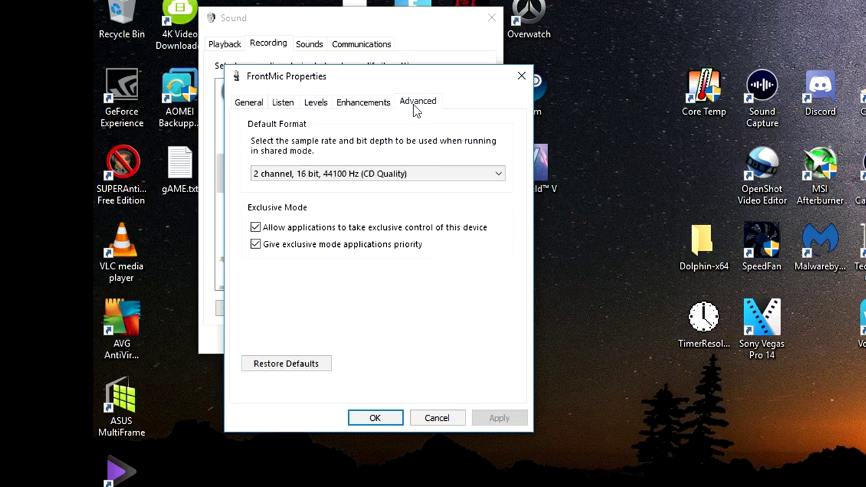
pyautogui.click(416, 174)
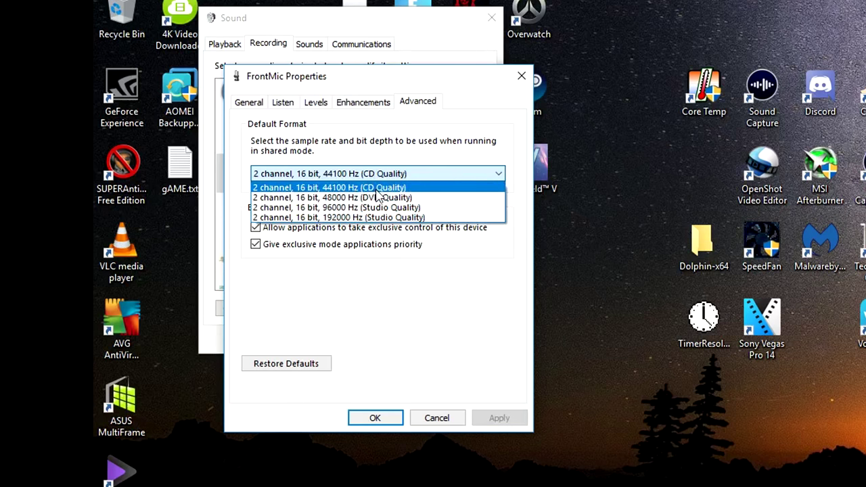
pyautogui.click(393, 167)
pyautogui.click(399, 169)
pyautogui.click(408, 184)
pyautogui.click(406, 174)
pyautogui.click(408, 184)
pyautogui.click(408, 177)
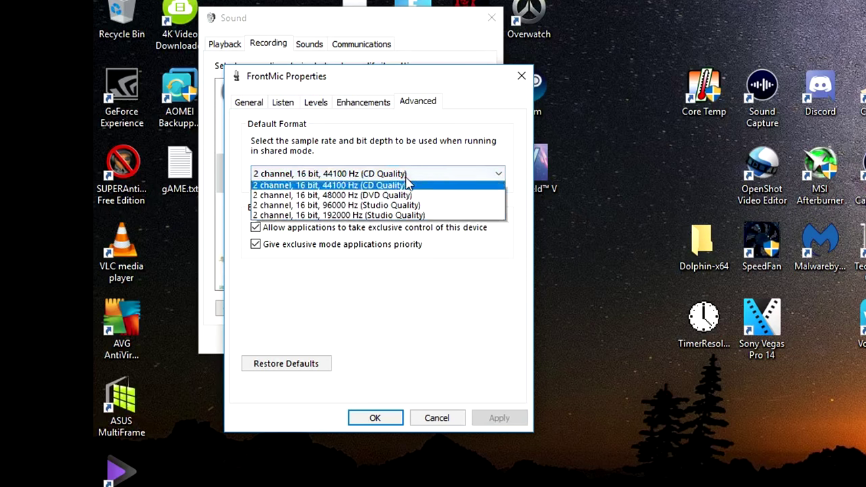
pyautogui.click(411, 186)
pyautogui.click(410, 174)
pyautogui.click(408, 186)
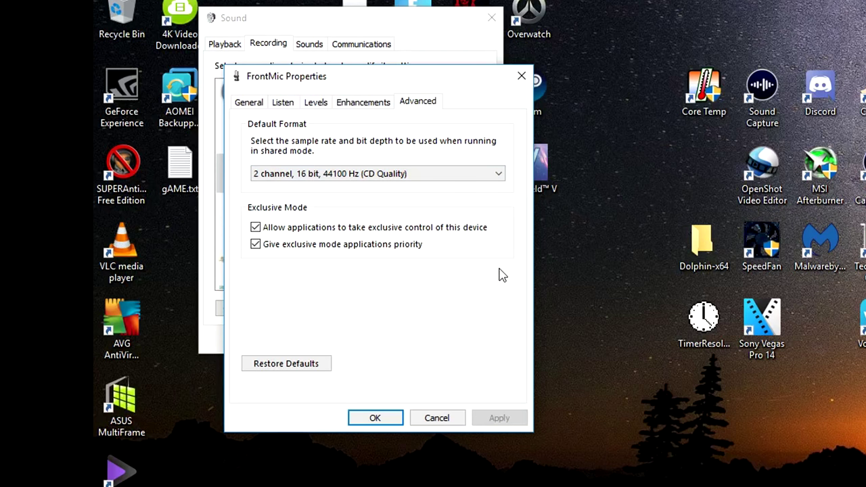
pyautogui.click(406, 176)
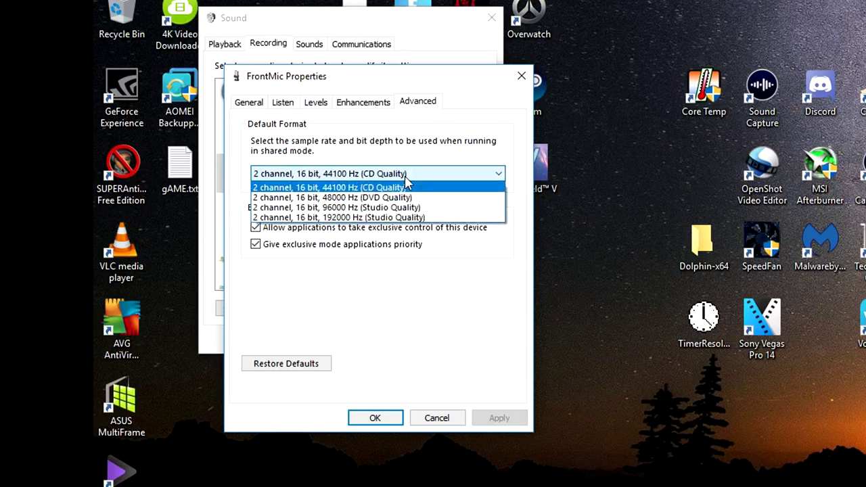
pyautogui.click(410, 189)
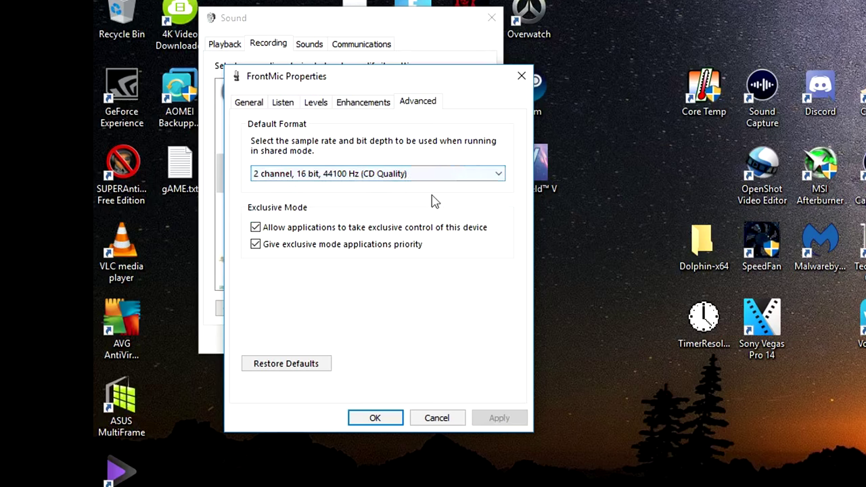
# Step: Keep exclusive mode applications priority enabled and confirm the FrontMic properties
pyautogui.click(255, 244)
pyautogui.click(255, 244)
pyautogui.click(370, 414)
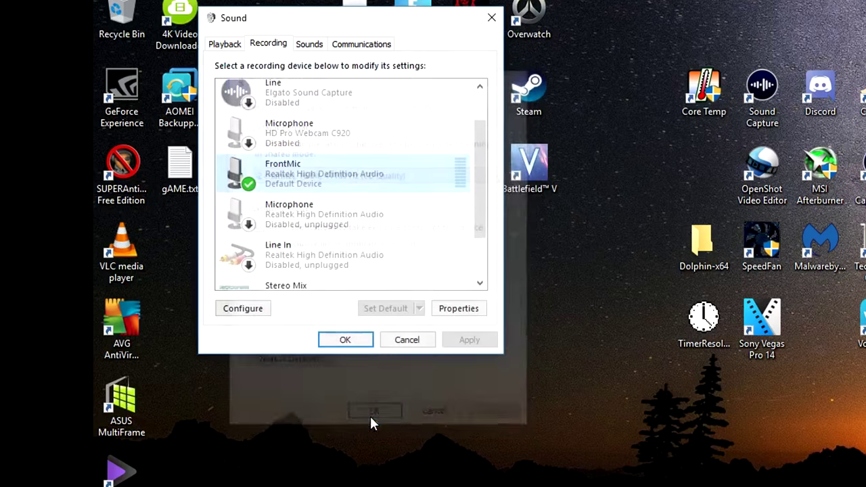
# Step: Set the FrontMic recording level to 59 in the device's properties and confirm
pyautogui.scroll(-1, 238, 223)
pyautogui.scroll(2, 291, 228)
pyautogui.rightClick(325, 227)
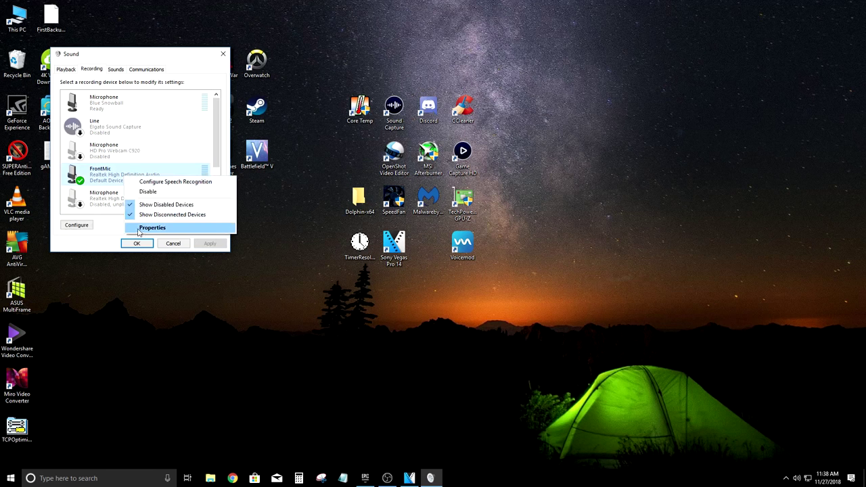
pyautogui.click(151, 228)
pyautogui.click(119, 103)
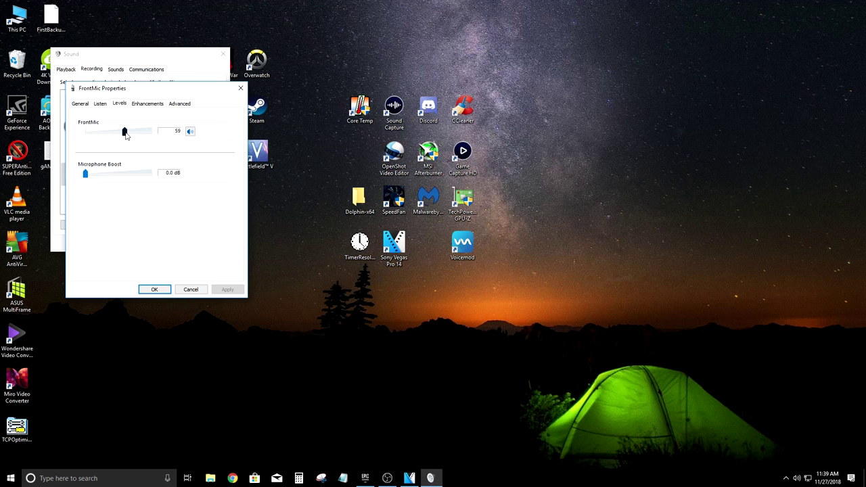
pyautogui.click(156, 289)
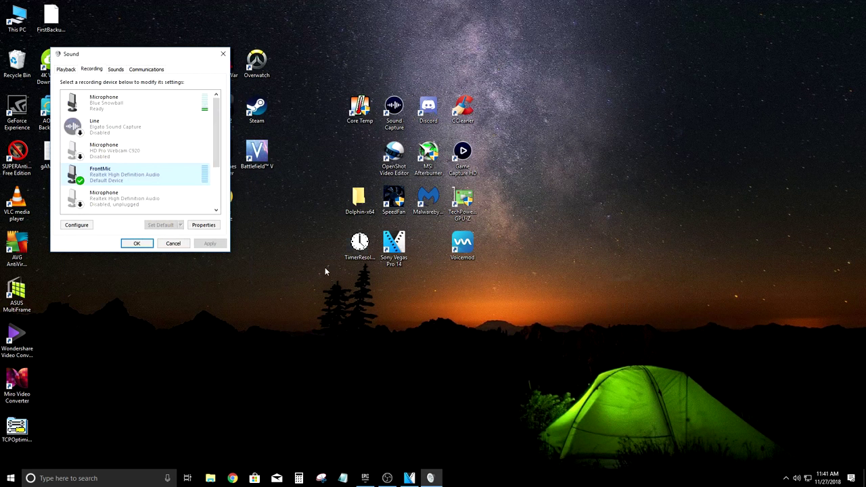